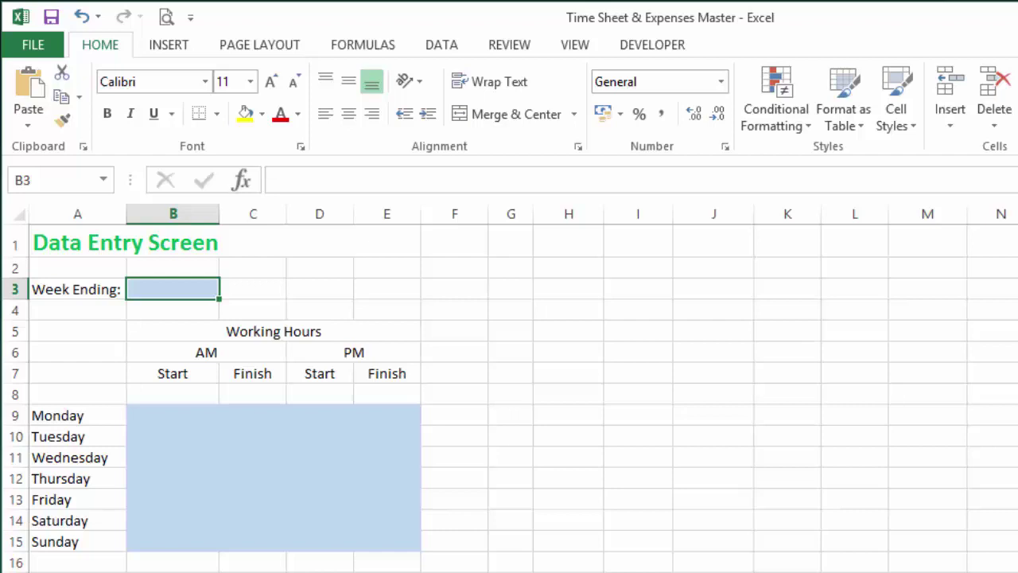
- Enter 30/7 as the Week Ending date in cell B3
type("30")
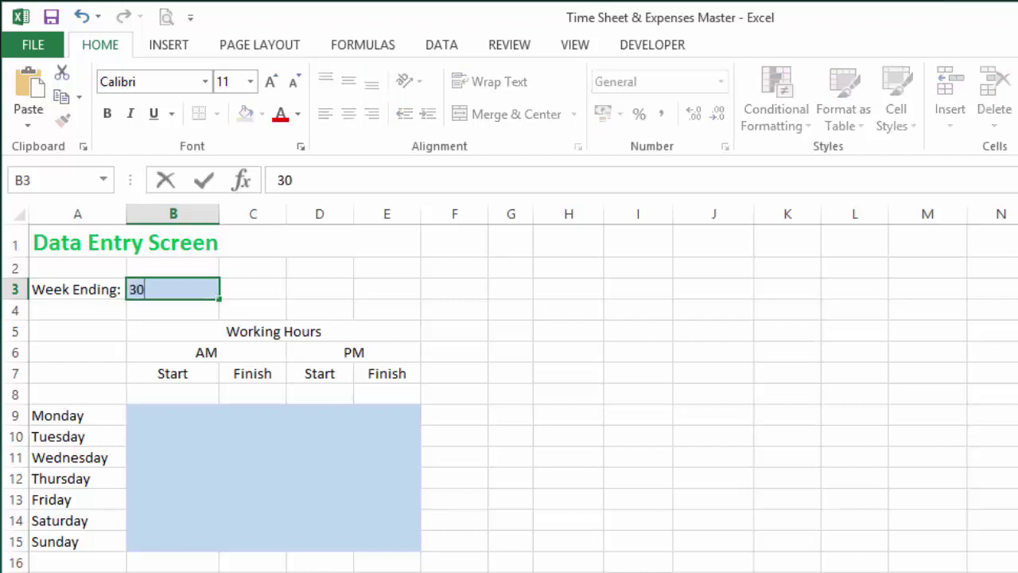
type("/7")
key("Return")
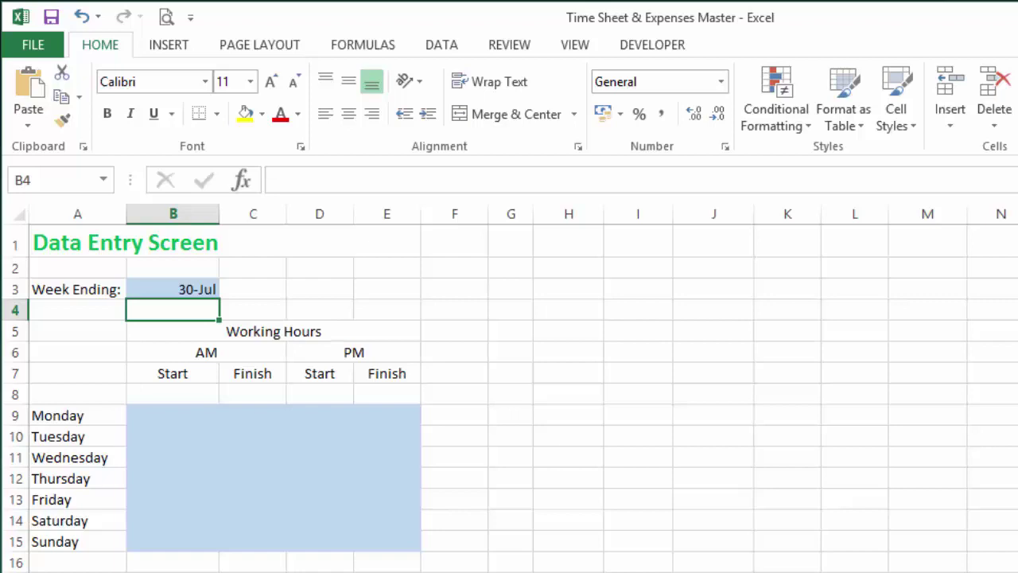
- Open the cell formatting settings for the Week Ending date in B3 and choose the Date category
left_click(173, 290)
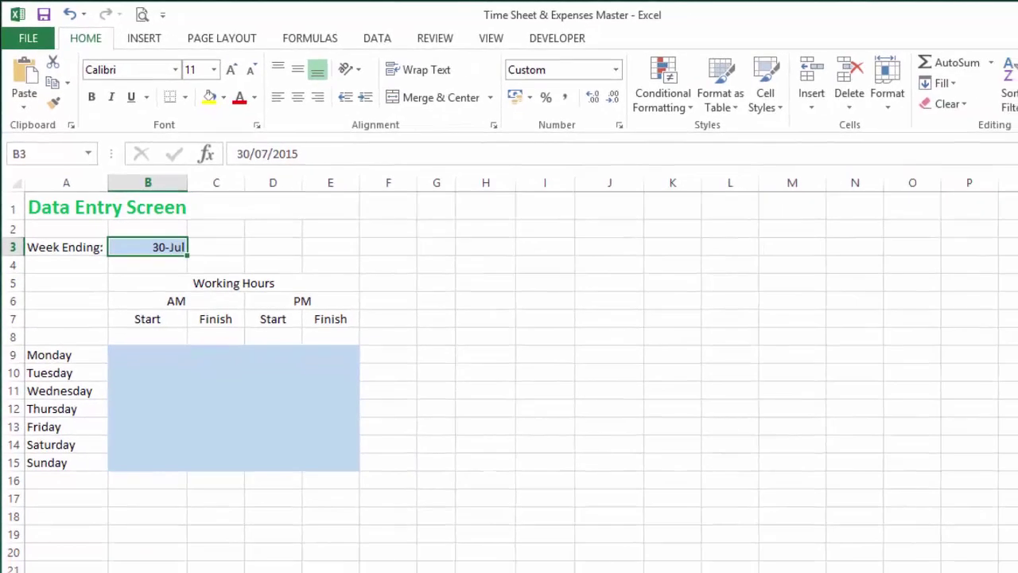
right_click(164, 245)
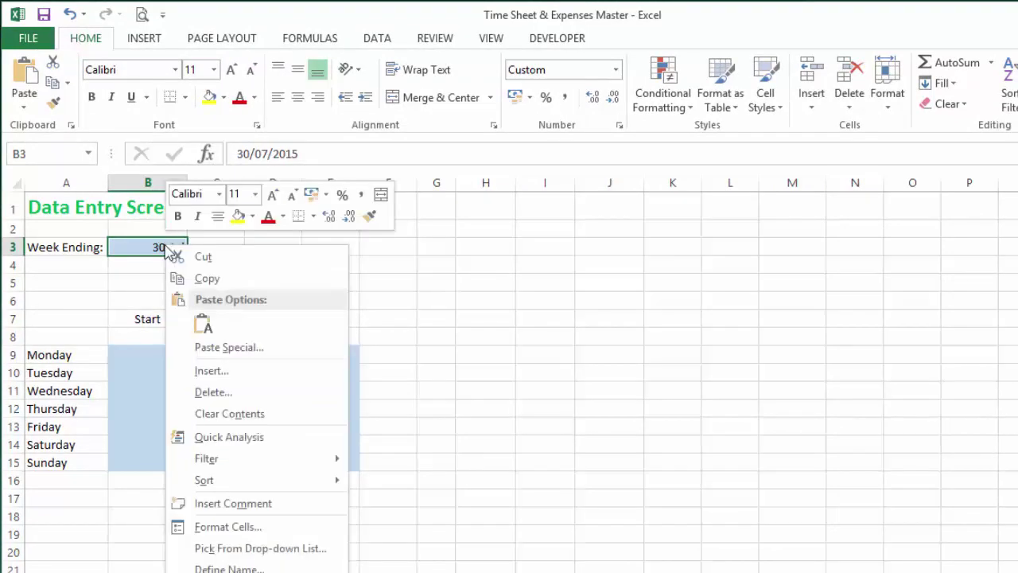
left_click(273, 528)
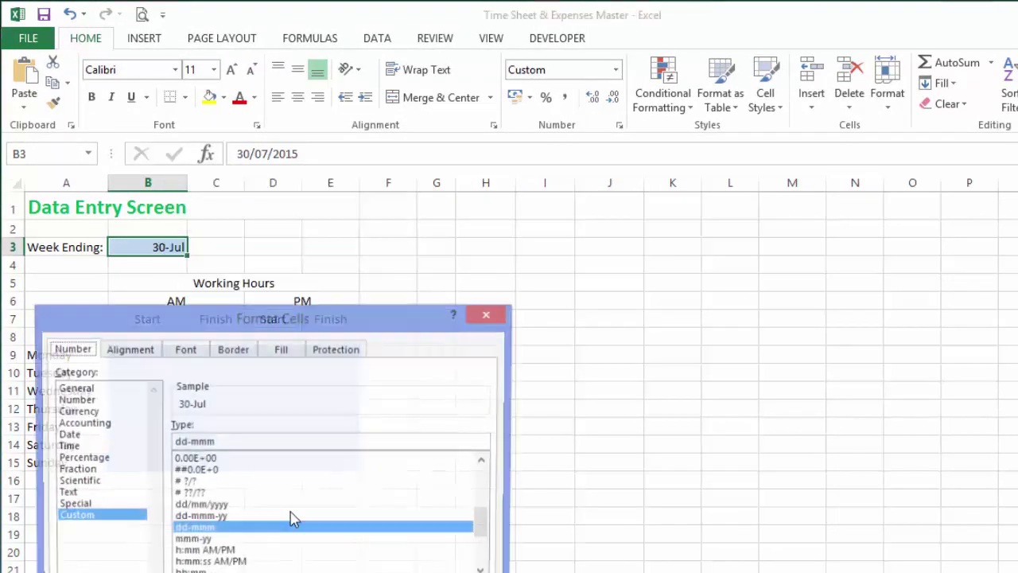
left_click_drag(334, 332, 629, 170)
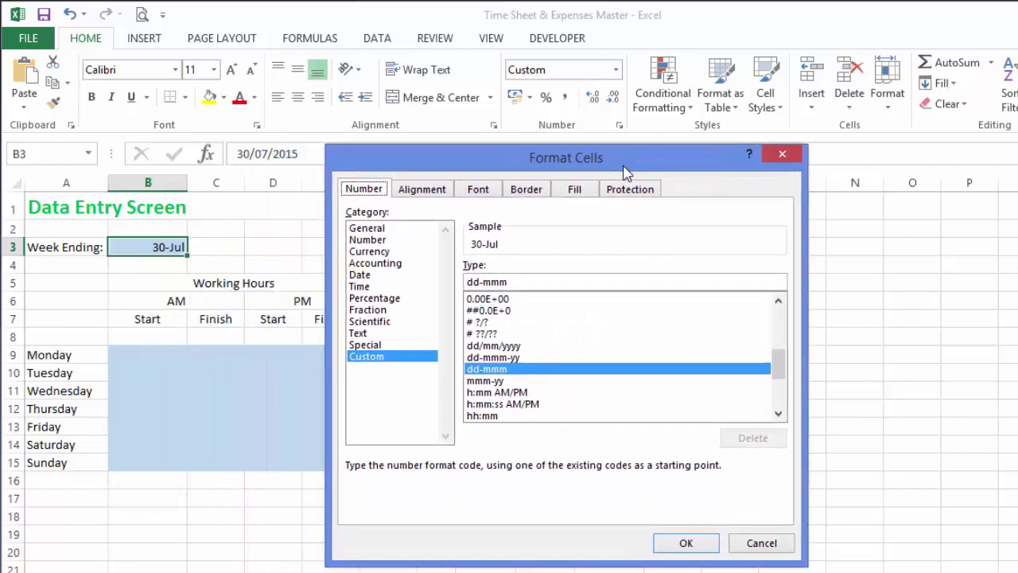
left_click(372, 228)
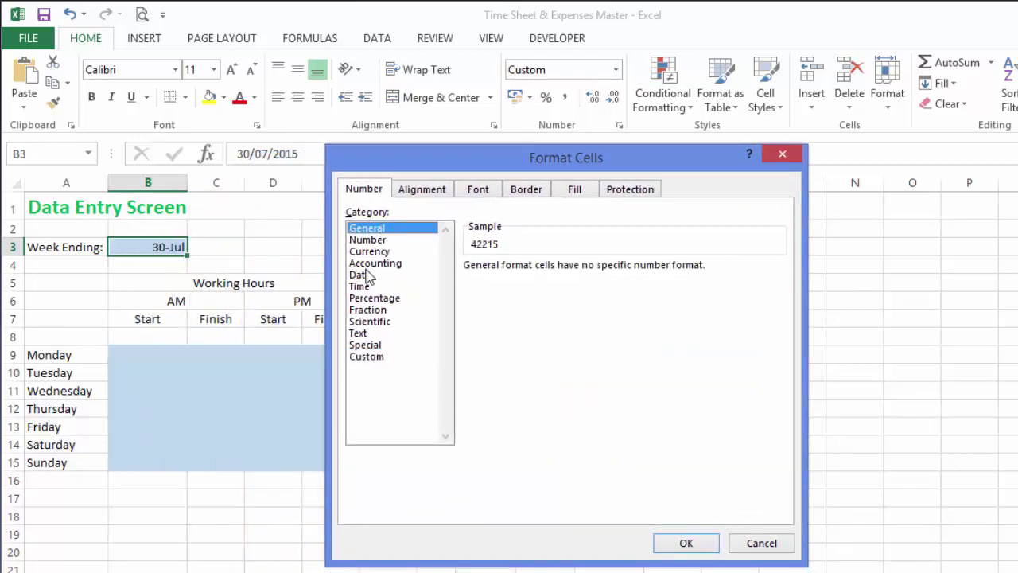
left_click(367, 275)
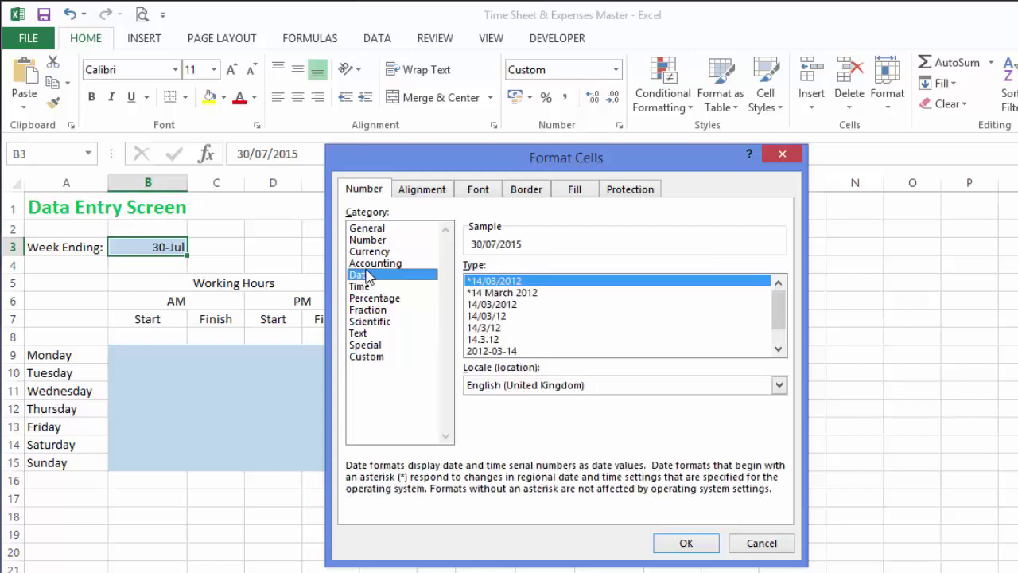
- Preview the date types *14/03/2012, *14 March 2012, 14/03/2012, 14/03/12 and 2012-03-14 on the Week Ending date
left_click(525, 294)
left_click(516, 285)
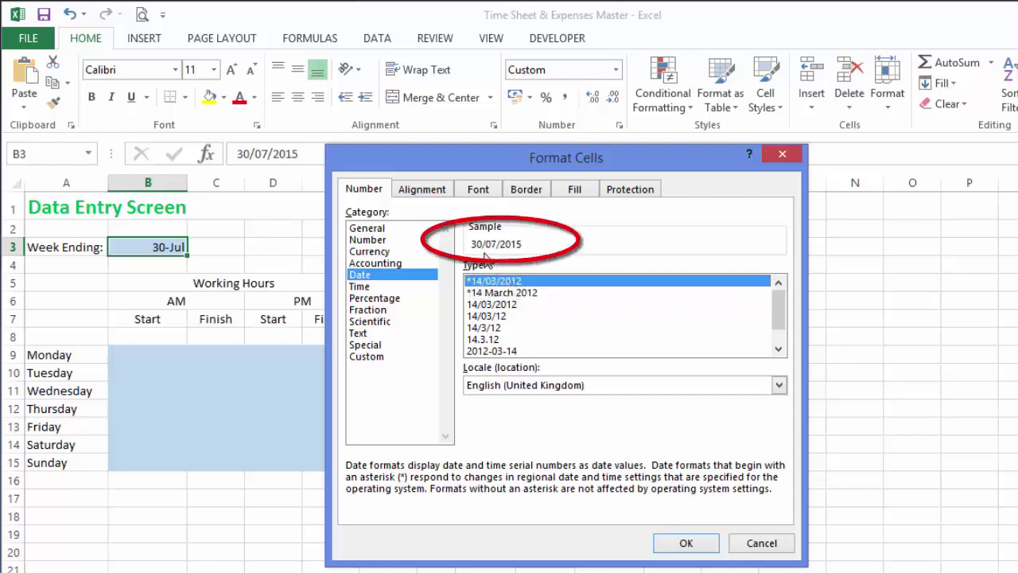
left_click(525, 296)
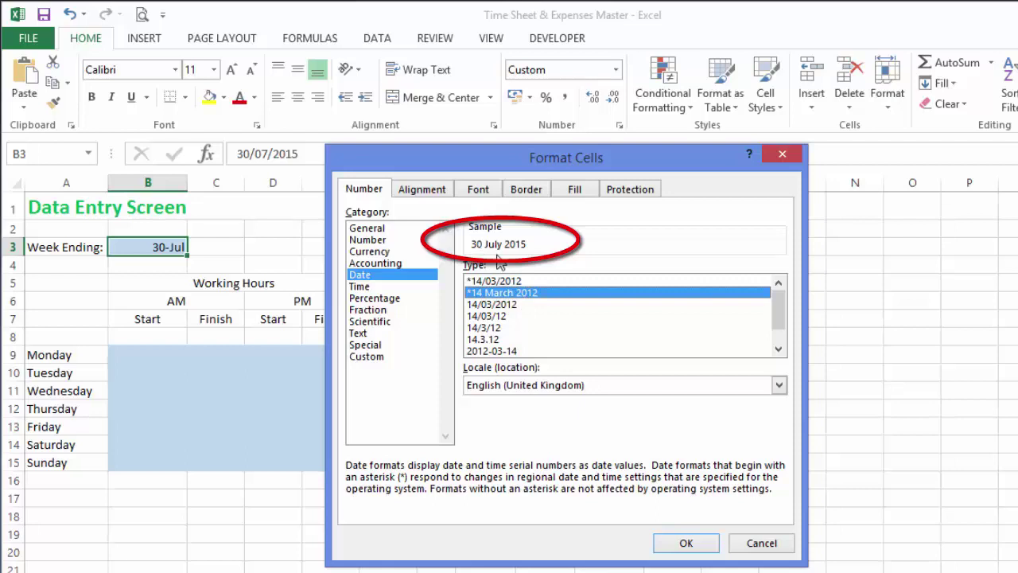
left_click(518, 304)
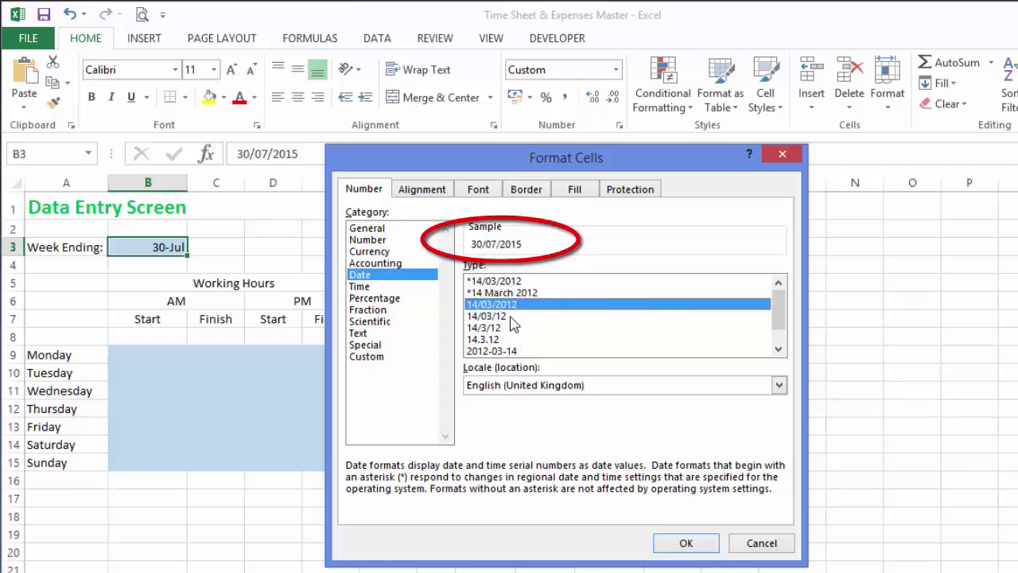
left_click(513, 316)
left_click(511, 350)
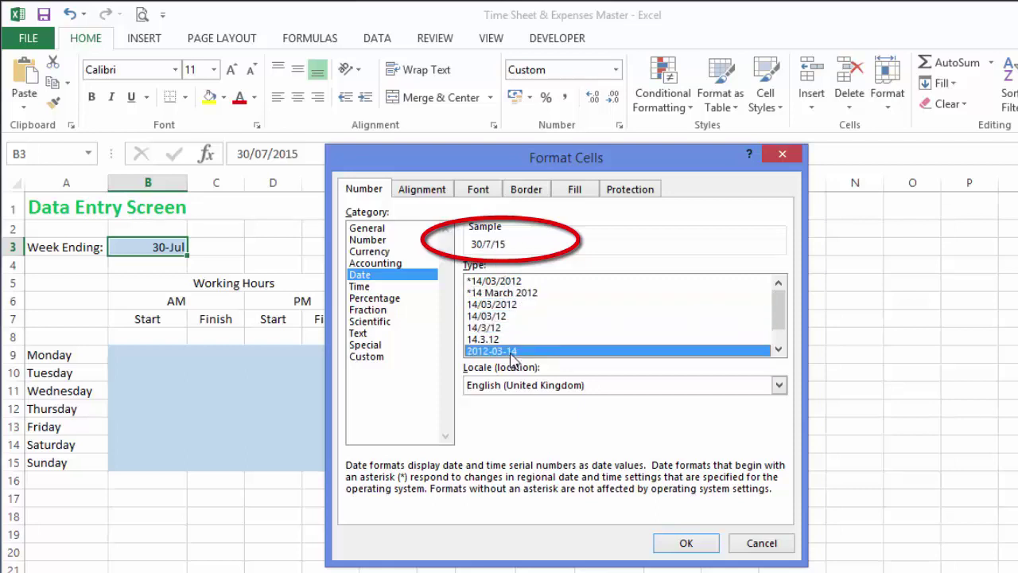
- Switch B3's number format to the Custom category and replace its format code with dd mm yy
left_click(383, 358)
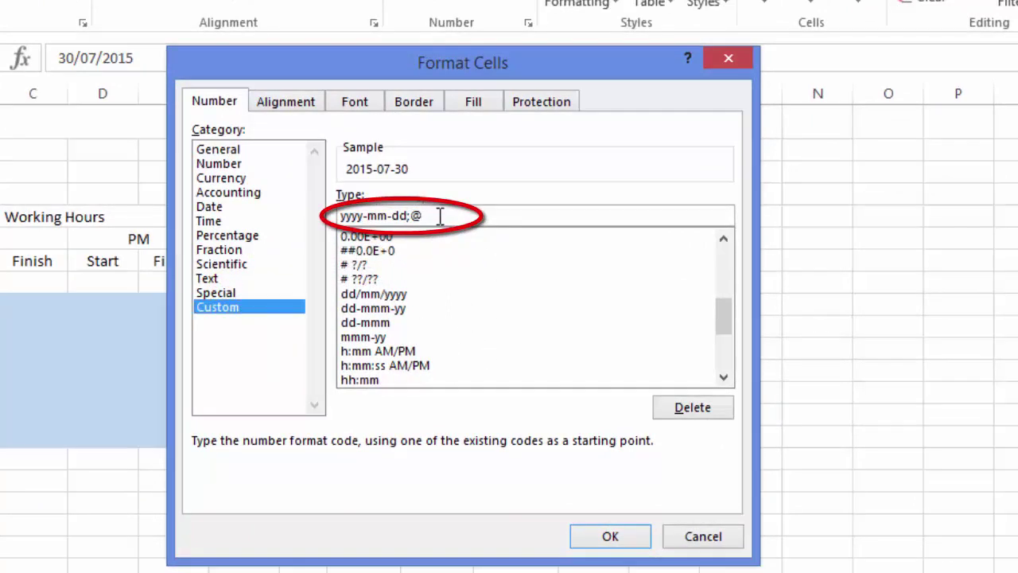
left_click_drag(440, 217, 309, 209)
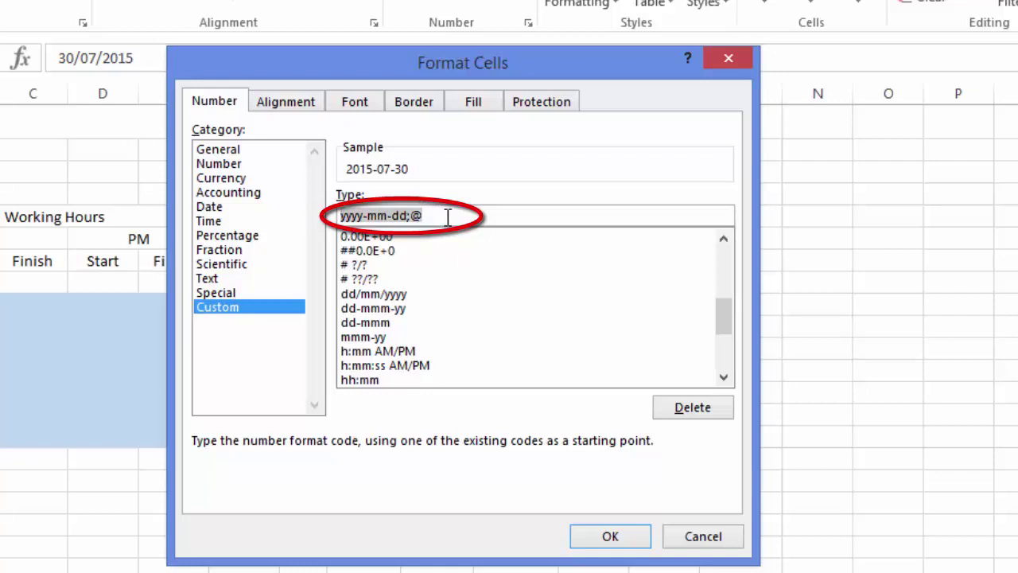
key("BackSpace")
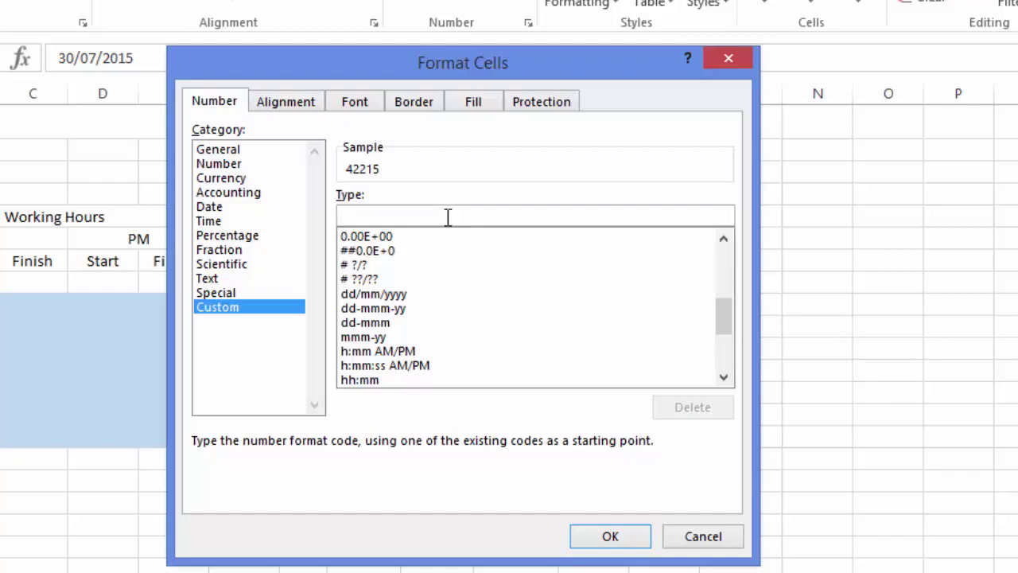
type("dd")
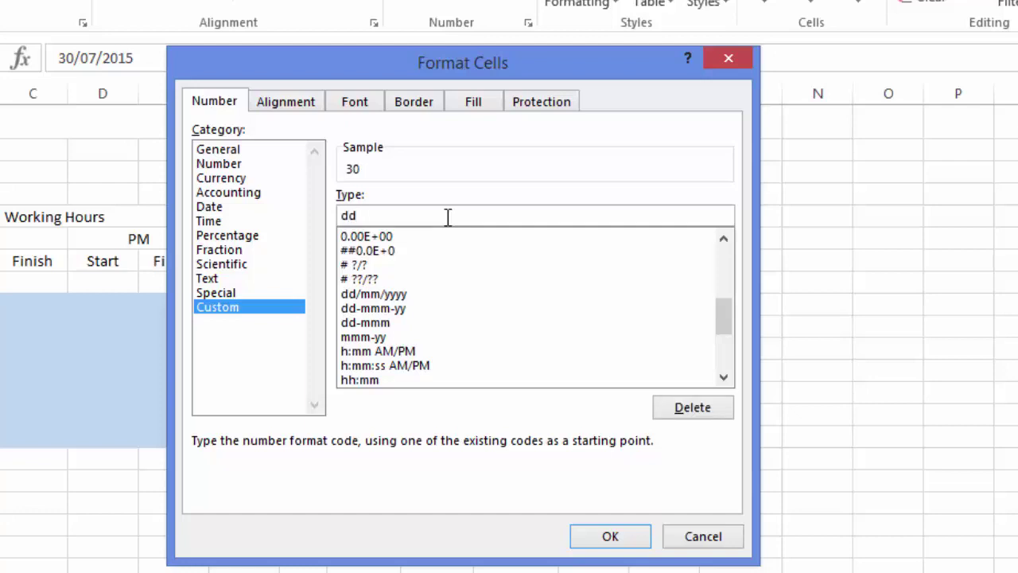
type(" mm")
type(" yy")
- Change the custom format code's separators to hyphens so that it reads dd-mm-yy
key("BackSpace")
key("BackSpace")
key("BackSpace")
key("BackSpace")
key("BackSpace")
key("BackSpace")
type("-mm-yy")
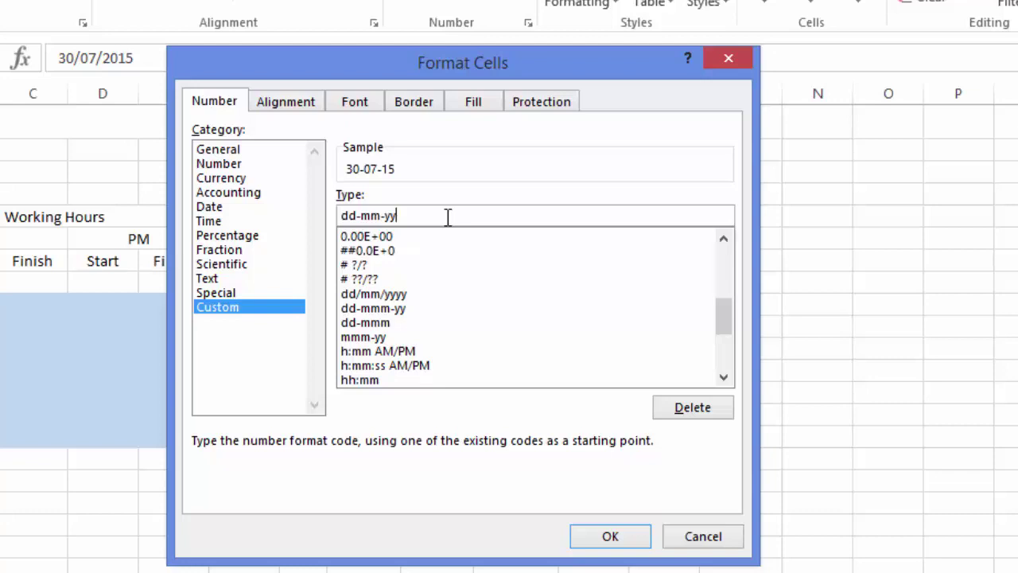
- Replace the custom format code with ddd dd mmm yy and apply it to the Week Ending cell
key("BackSpace")
key("BackSpace")
key("BackSpace")
key("BackSpace")
key("BackSpace")
key("BackSpace")
key("BackSpace")
key("BackSpace")
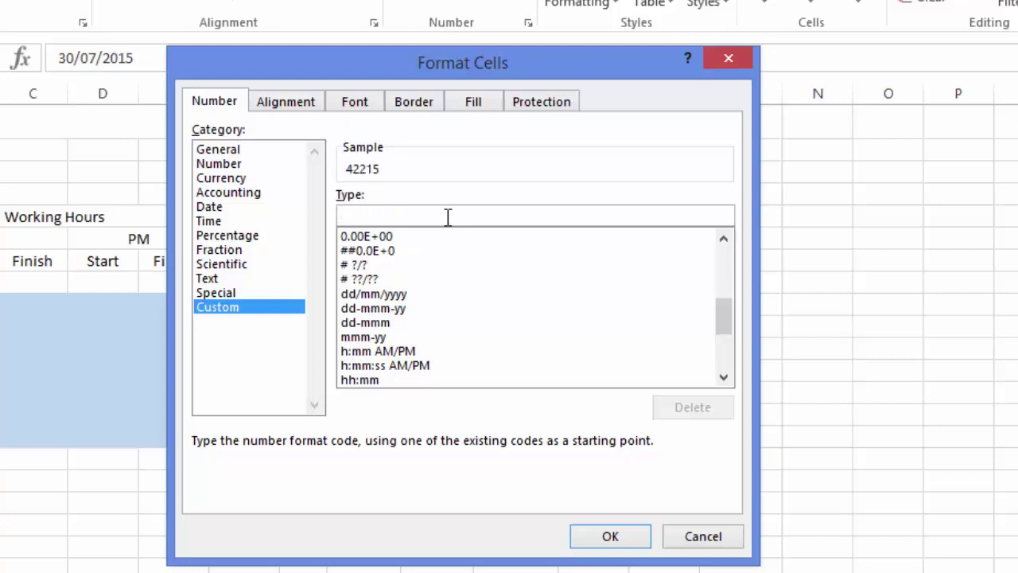
type("ddd")
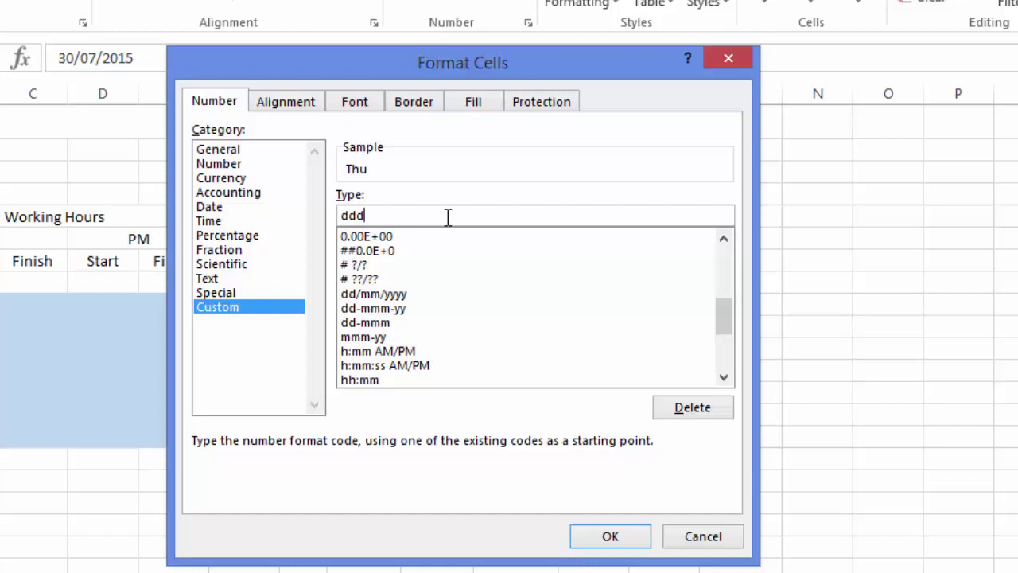
type("dd mm")
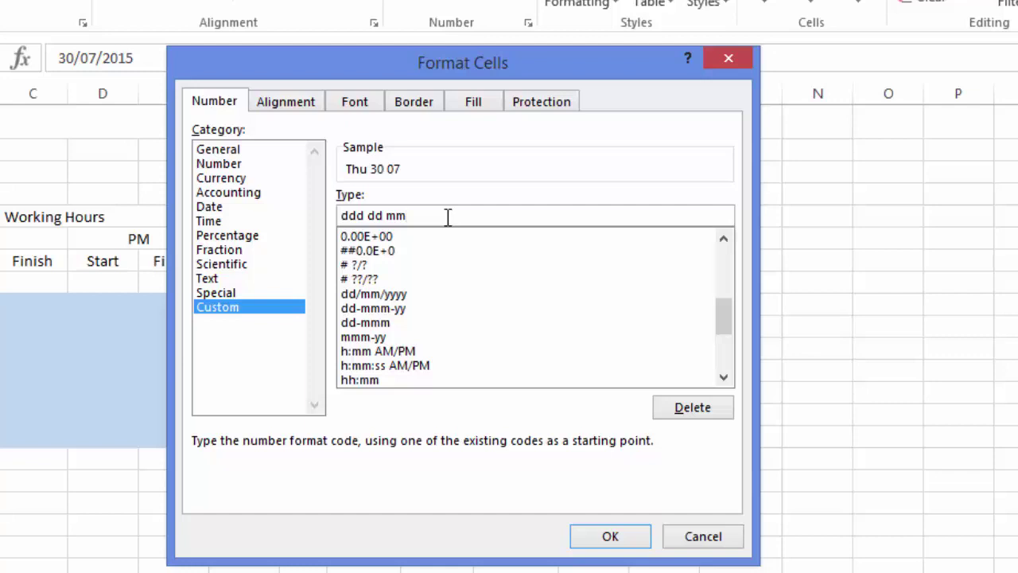
type("m")
type("yy")
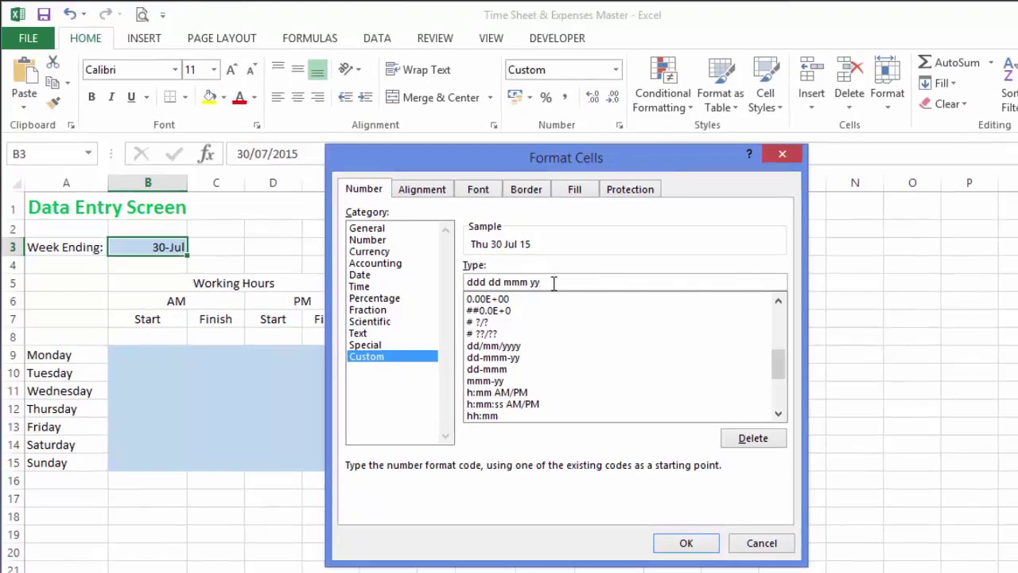
key("Return")
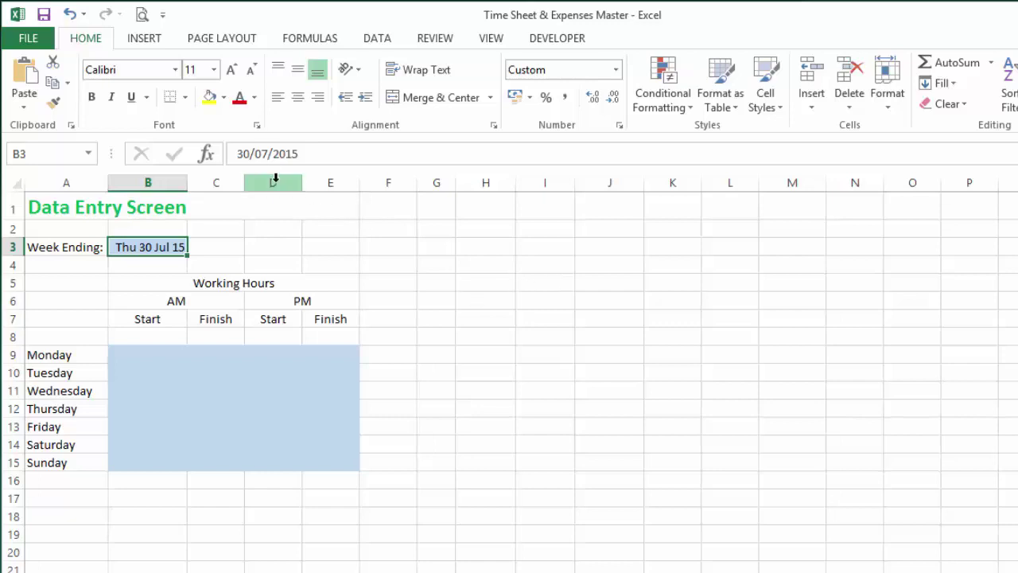
- Edit the day of the Week Ending date in B3 so that it reads 31/07/2015
left_click(249, 154)
key("BackSpace")
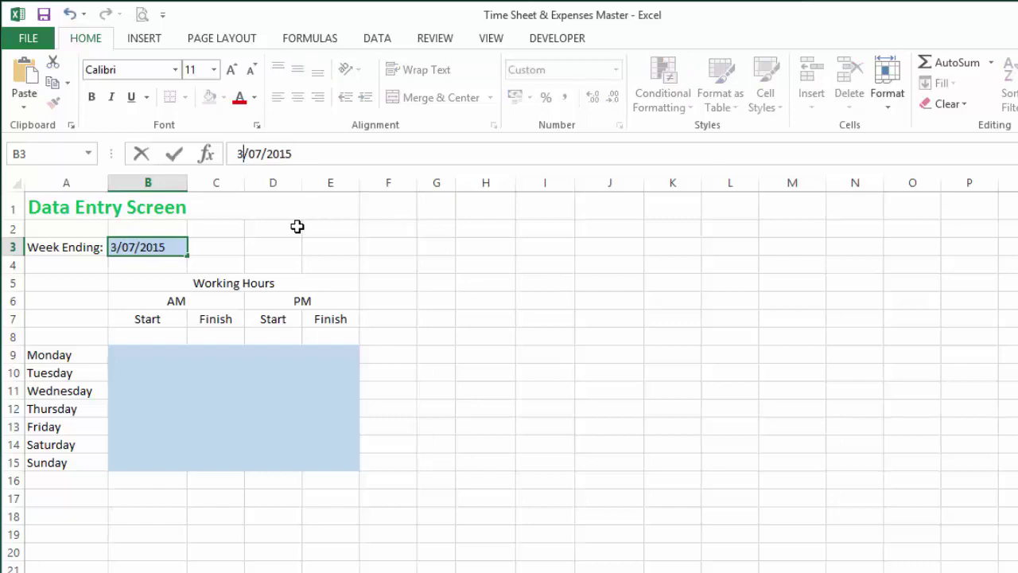
type("1")
key("Return")
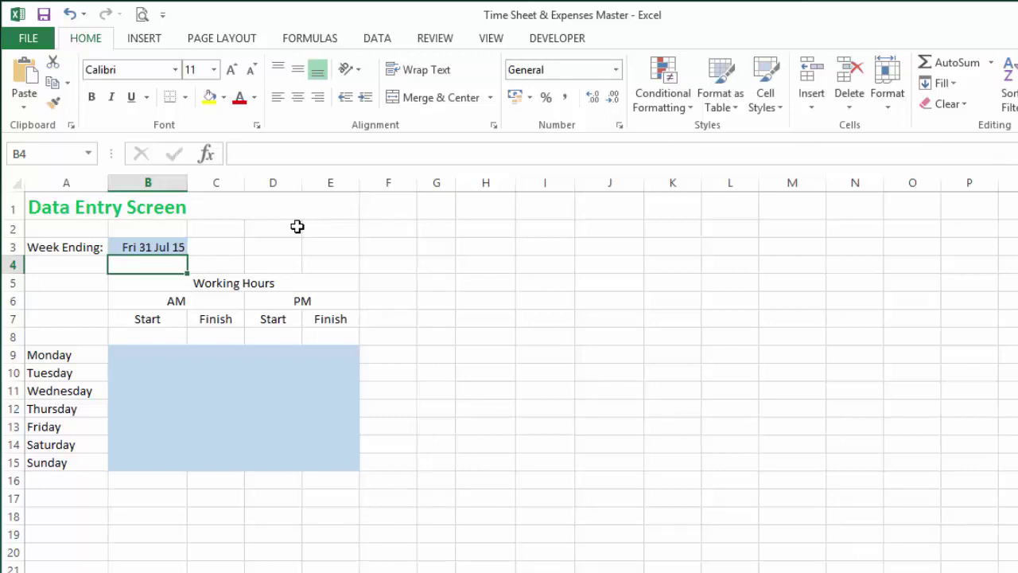
- Test the date format by entering 25/12/2016 as the Week Ending date in B3
key("Up")
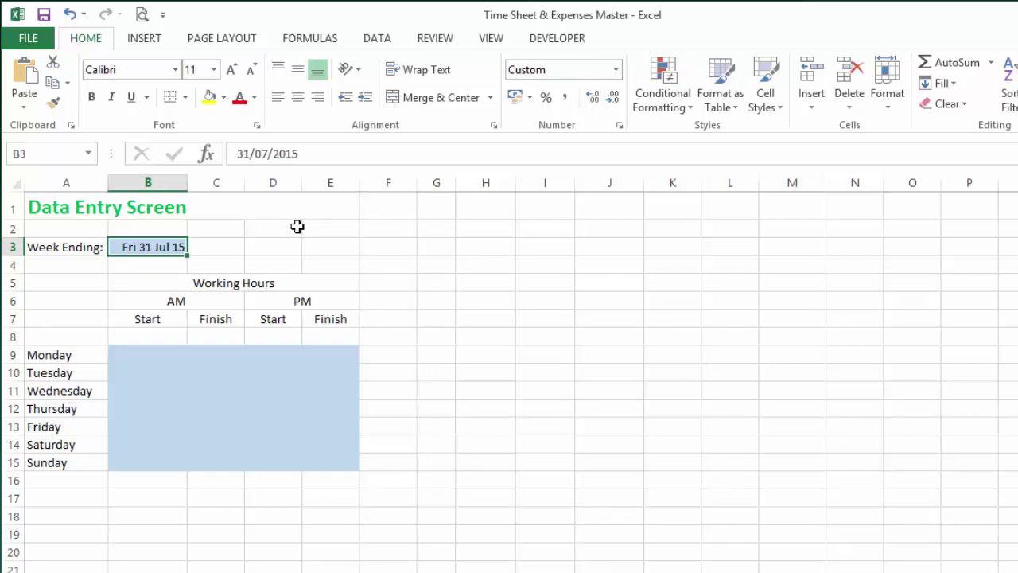
type("25")
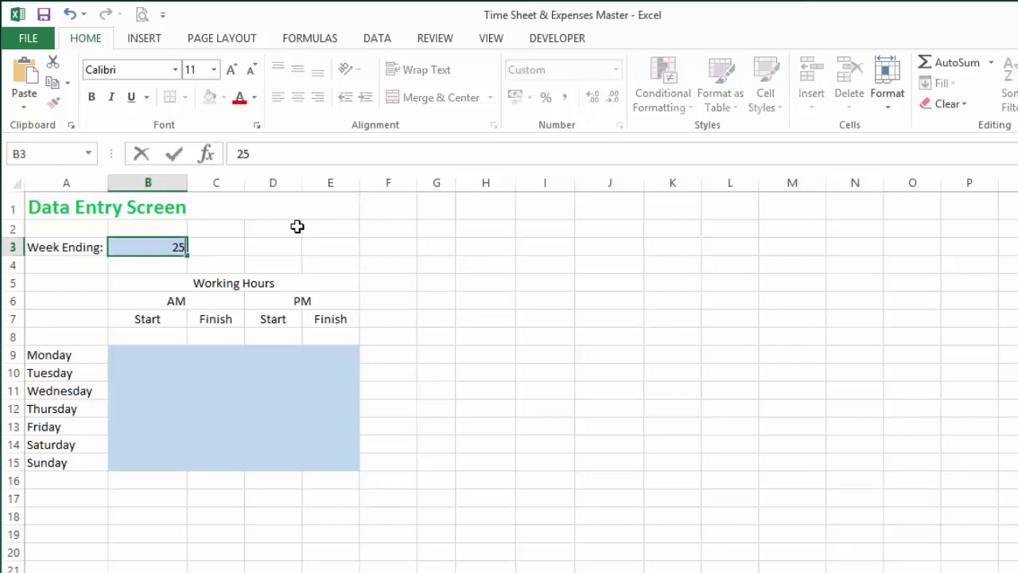
type("/12/201")
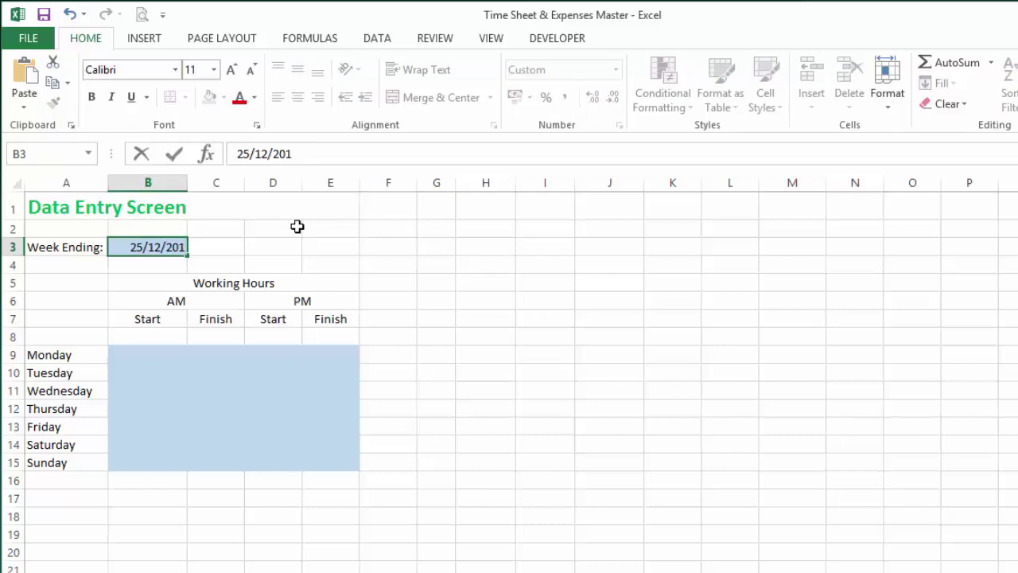
type("6")
key("Return")
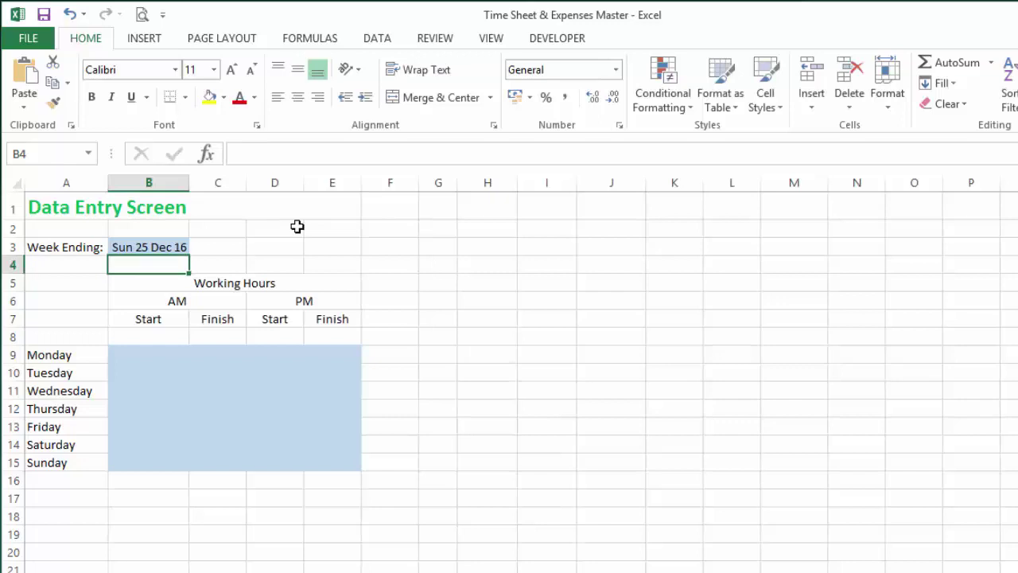
- Set the Week Ending date in B3 back to 31/7/2015
key("Up")
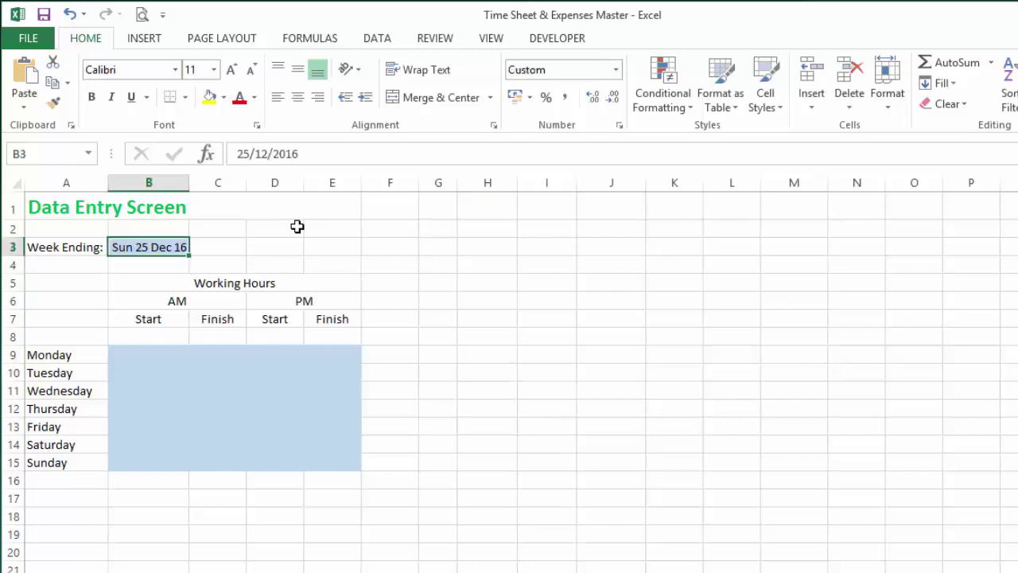
type("31/7/")
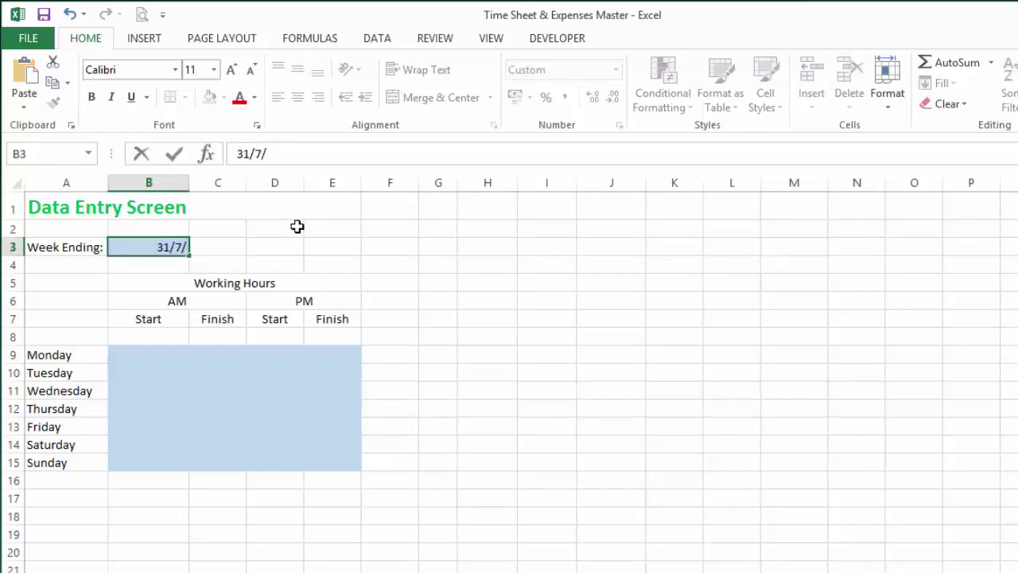
type("2015")
key("Return")
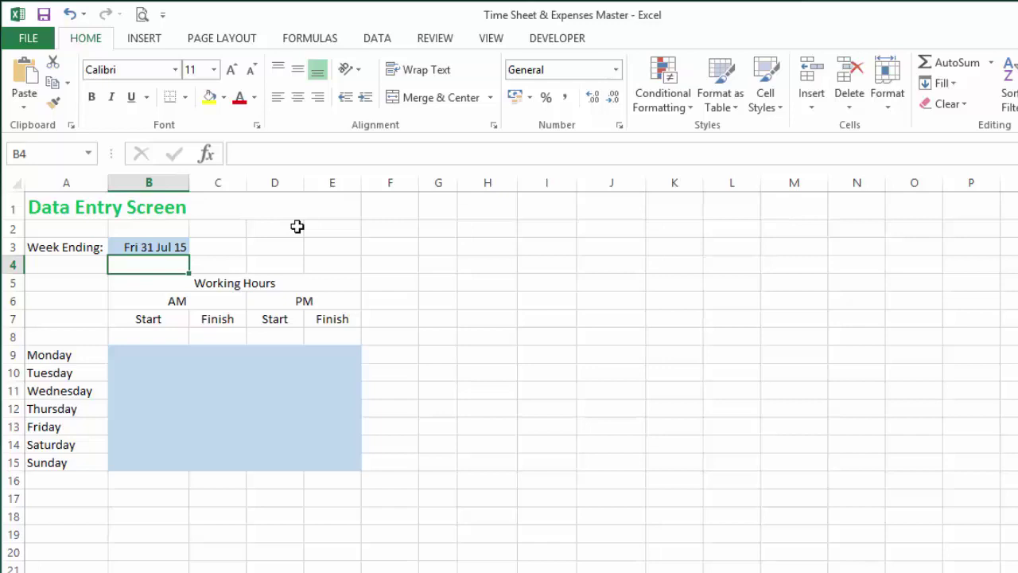
- Enter 9:00 as Monday's AM start time in B9 and reselect that cell
left_click(140, 353)
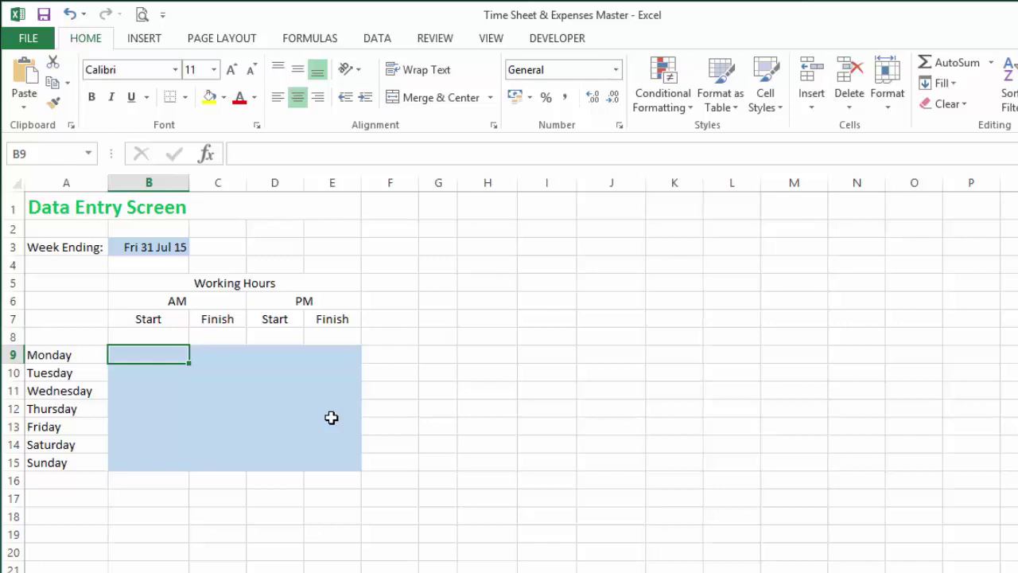
type("9")
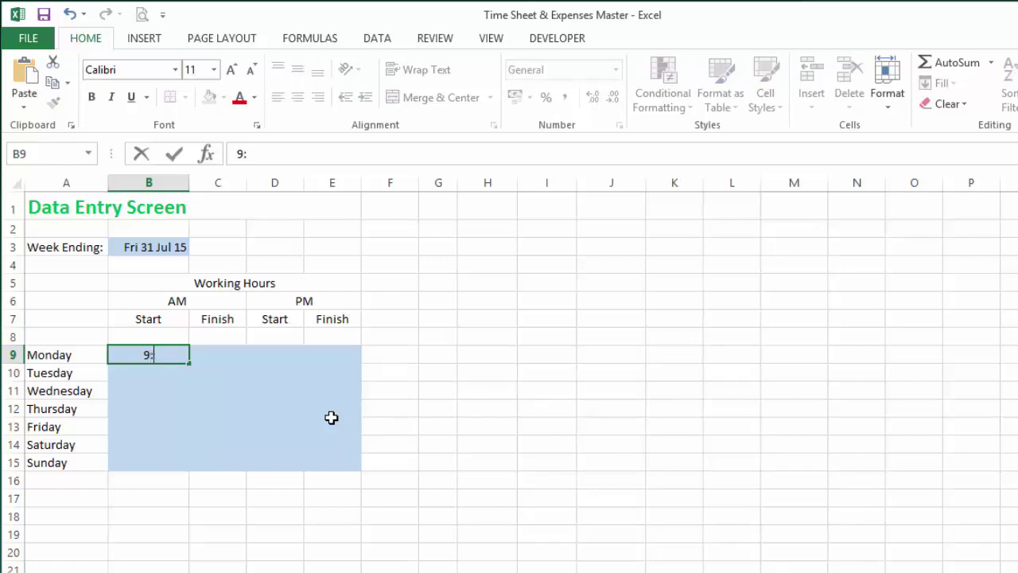
type(":00")
key("Return")
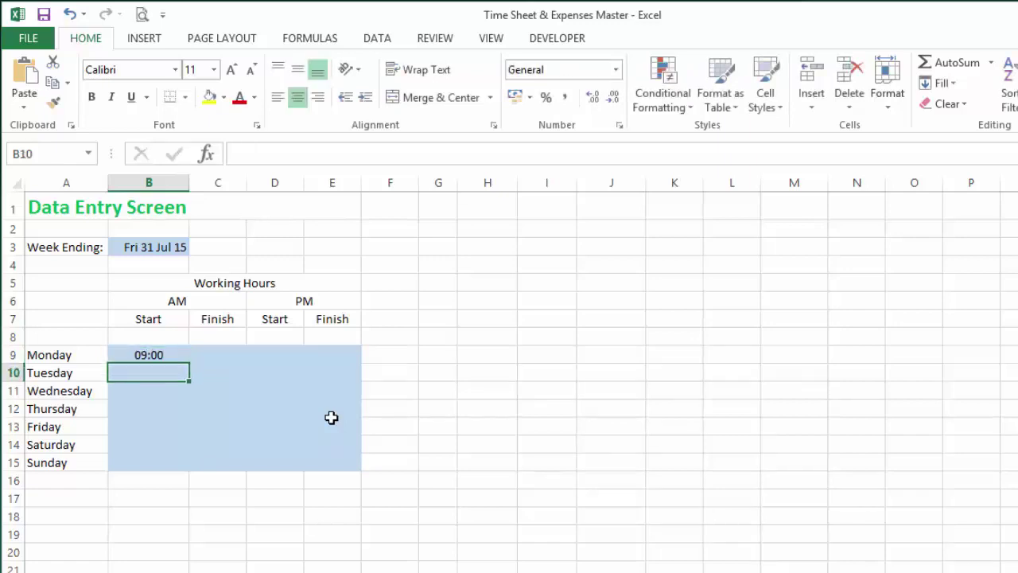
key("shift+Return")
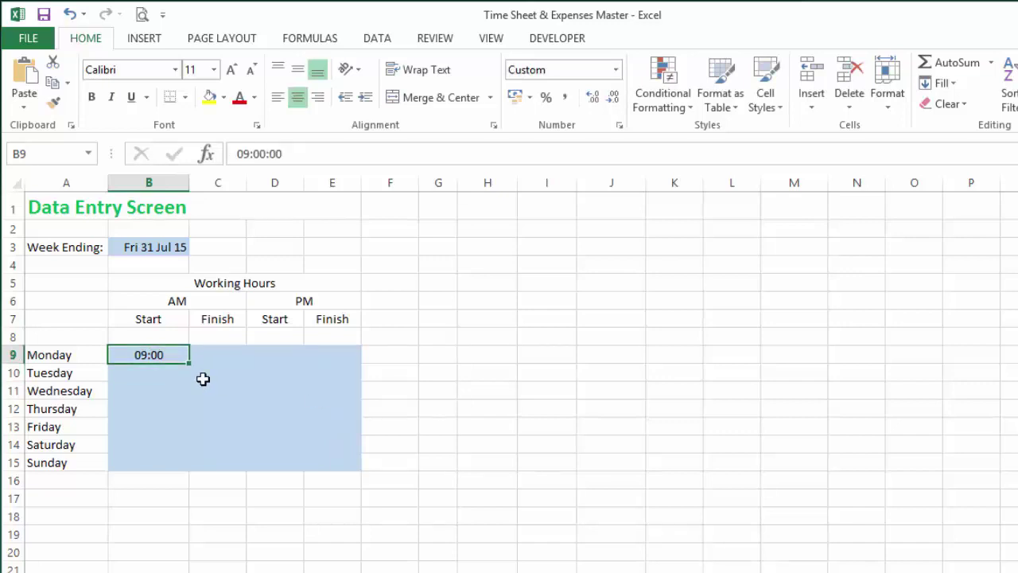
- Change the custom number format of Monday's AM start time in B9 to hh:mm:ss
right_click(174, 354)
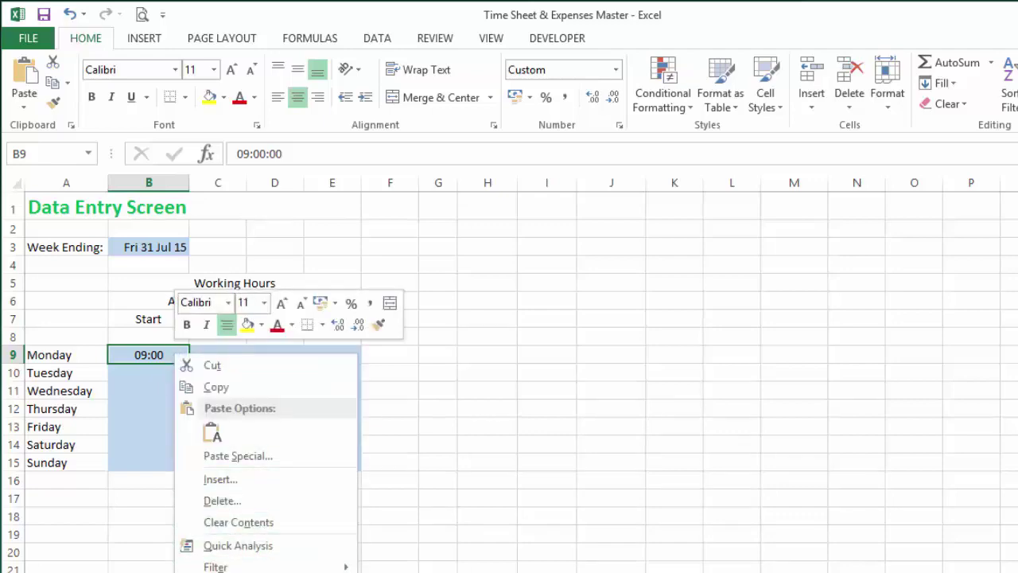
left_click(231, 572)
left_click_drag(323, 417, 570, 172)
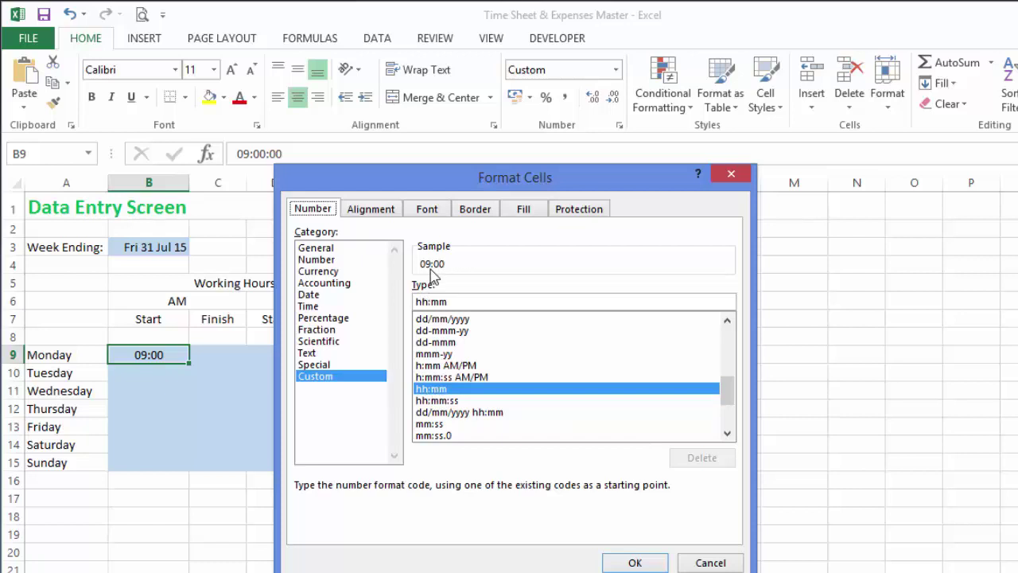
left_click(460, 302)
type(":")
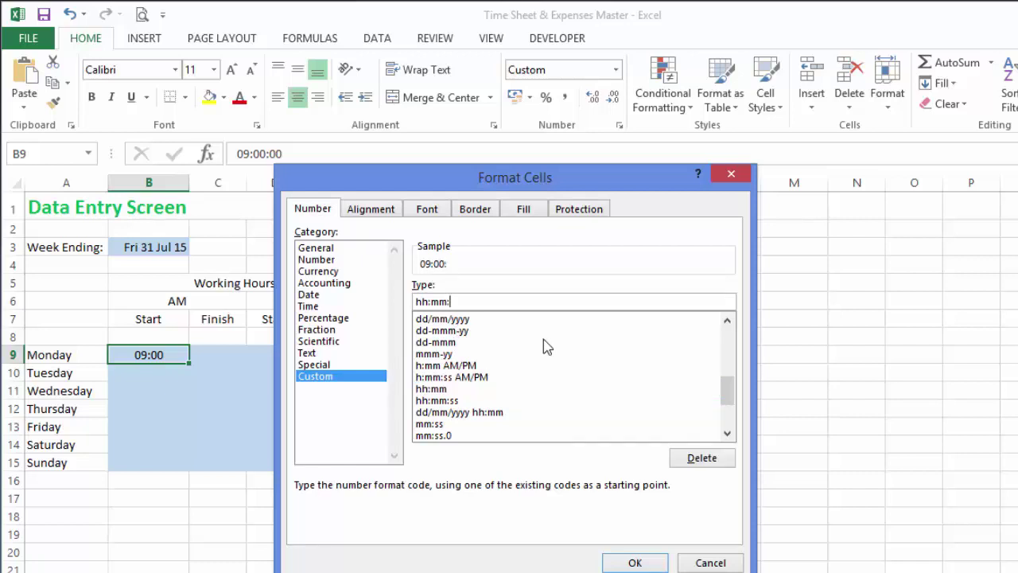
type("ss")
key("Return")
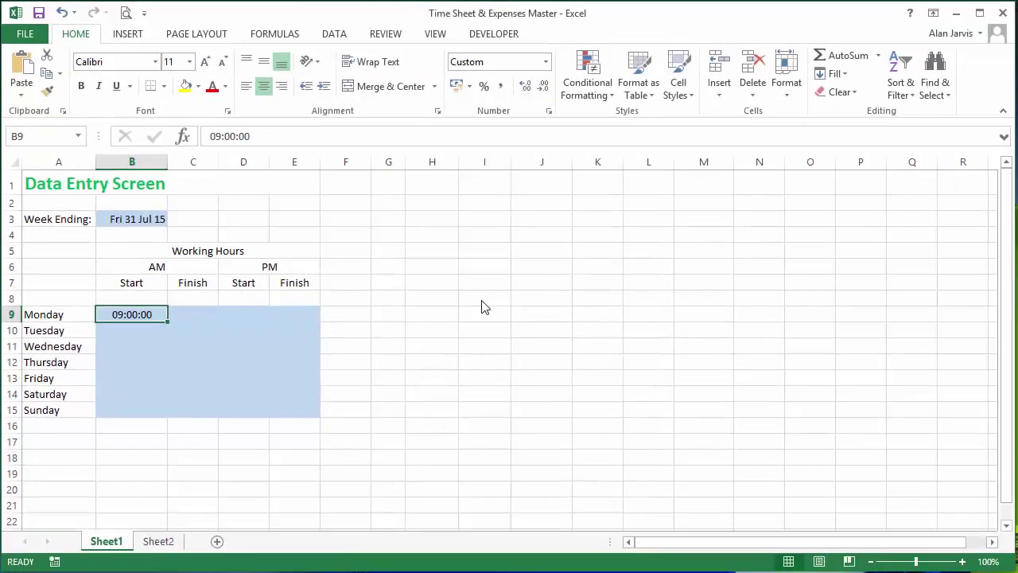
- Set the custom number format of Monday's AM start time in B9 back to hh:mm
right_click(138, 313)
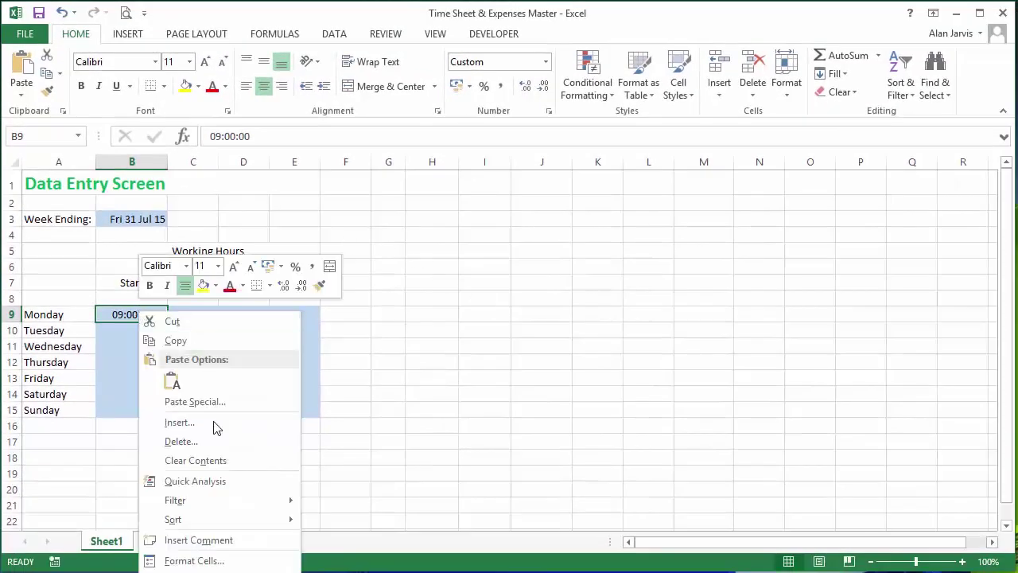
left_click(230, 560)
left_click_drag(285, 379, 494, 172)
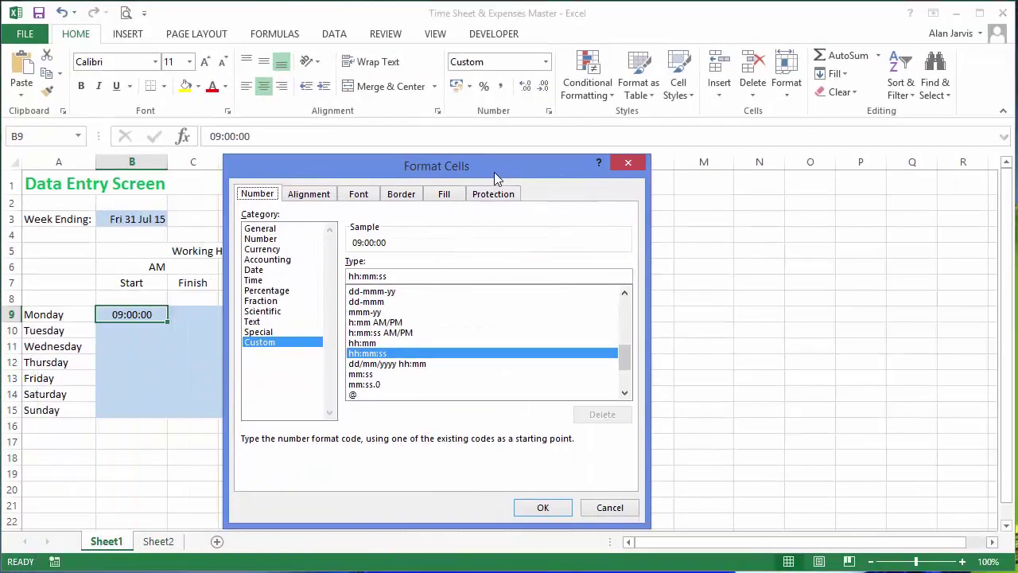
left_click(375, 344)
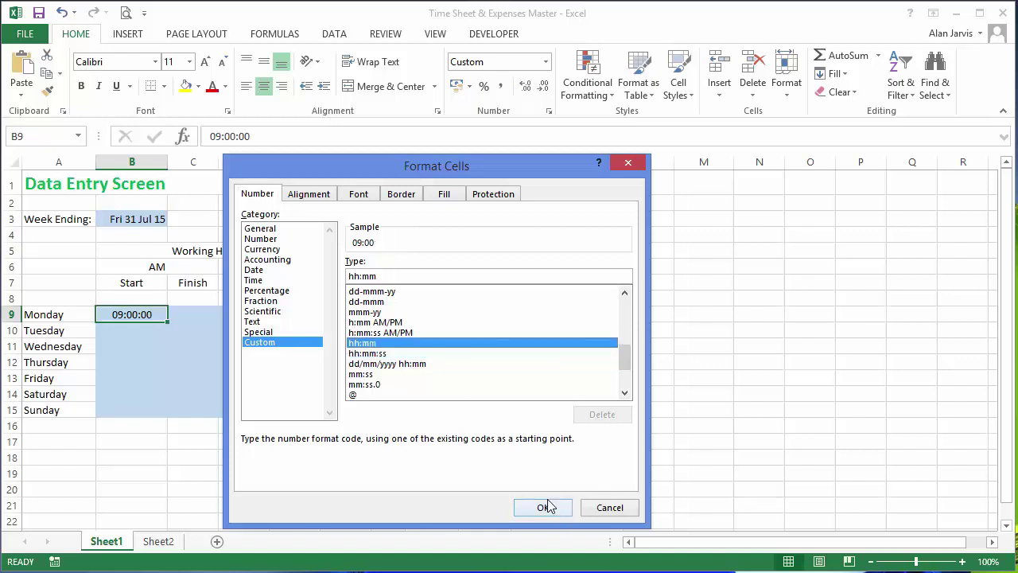
left_click(547, 508)
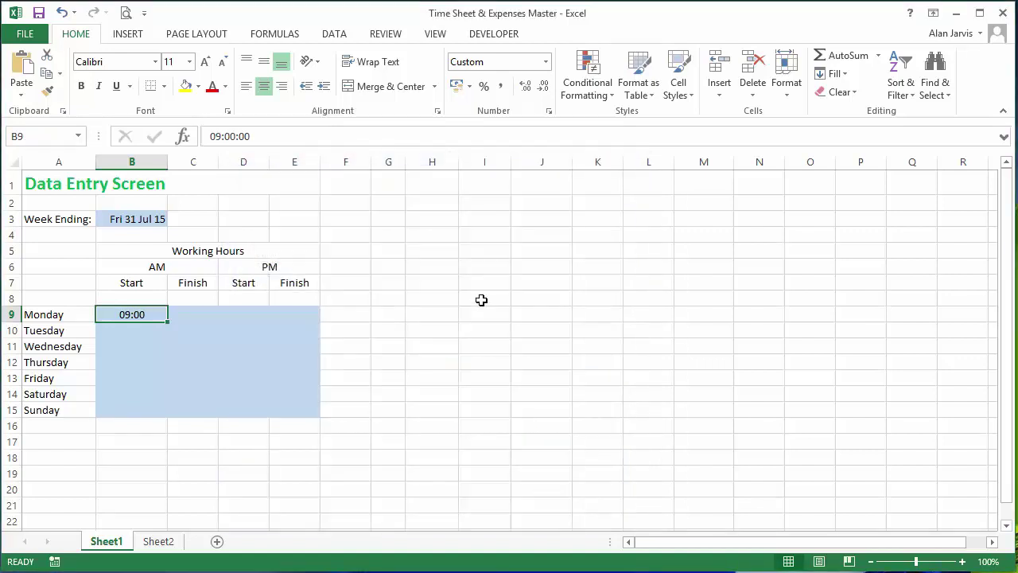
- Fill Monday's AM start time from B9 across the other Monday cells, C9 to E9
key("Tab")
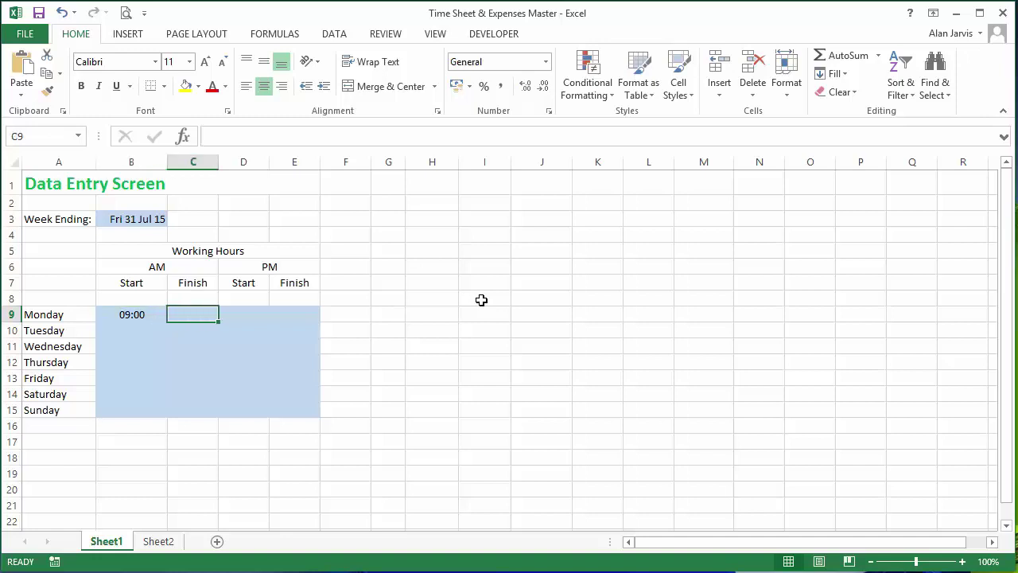
key("ctrl+r")
key("Tab")
key("ctrl+r")
key("Tab")
key("ctrl+r")
- Enter 12:00 as Monday's AM finish time in C9 and 12:30 as the PM start time in D9
key("shift+Tab")
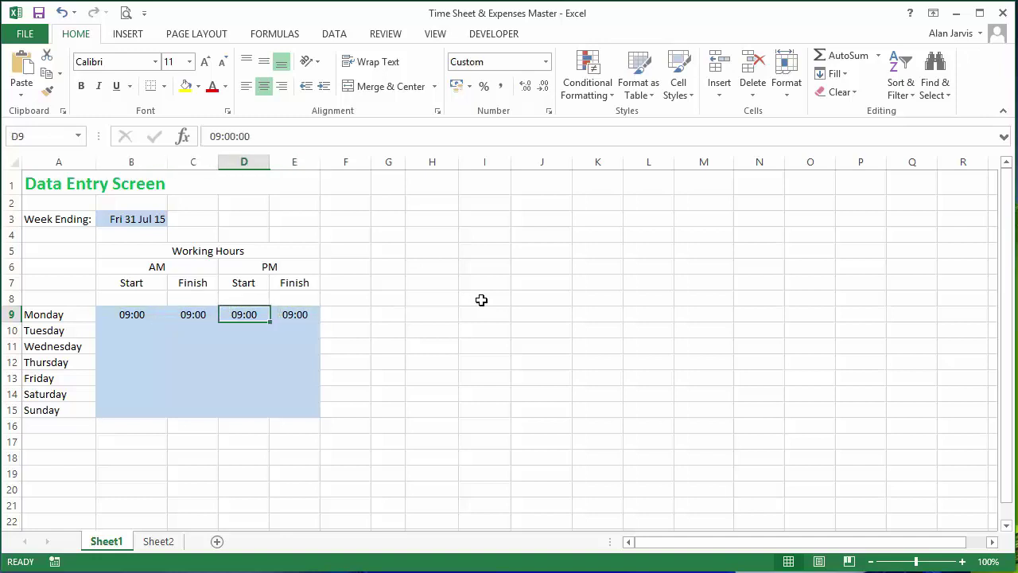
key("shift+Tab")
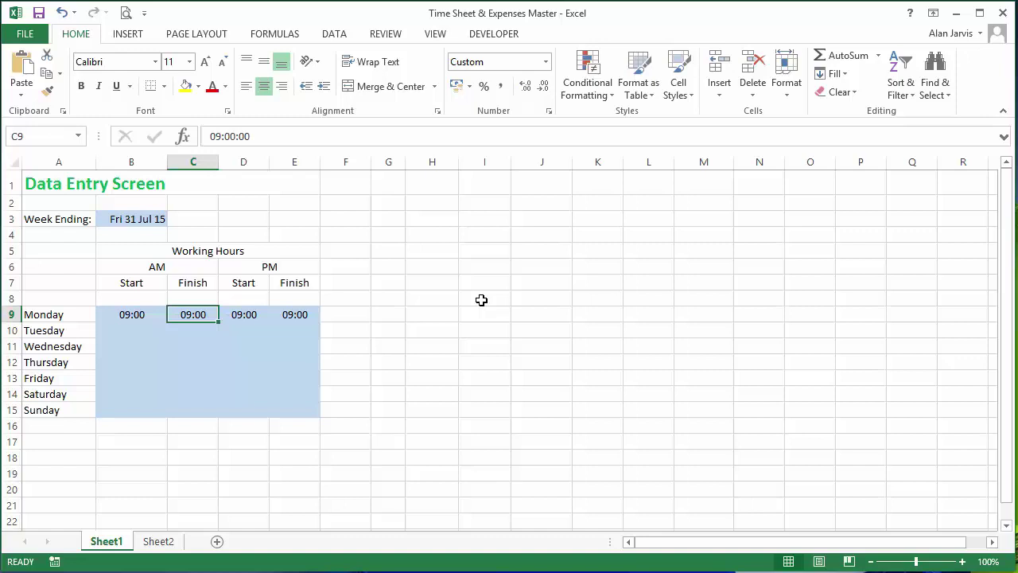
type("12:00")
key("Return")
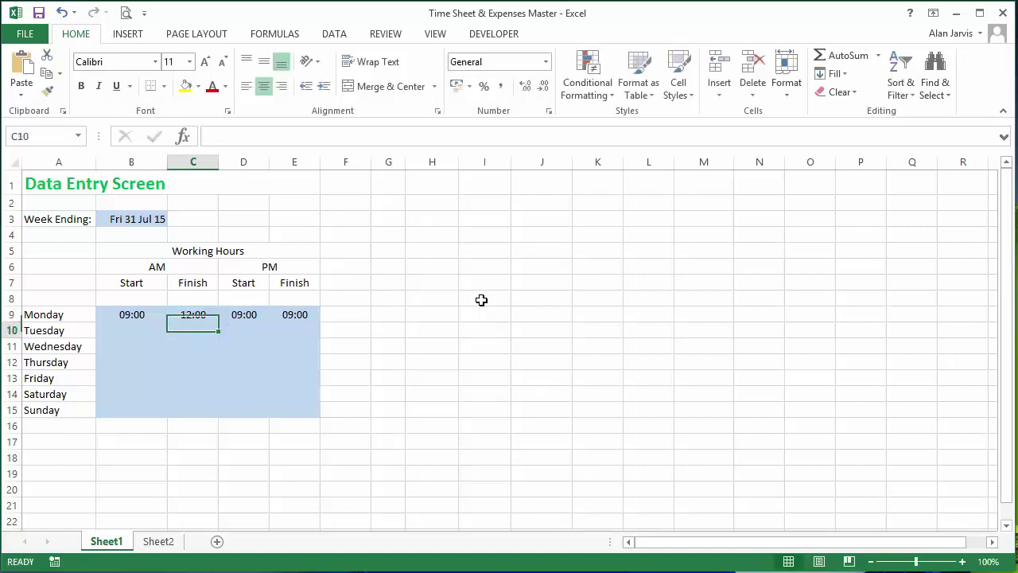
key("Up")
key("Tab")
type("12:30")
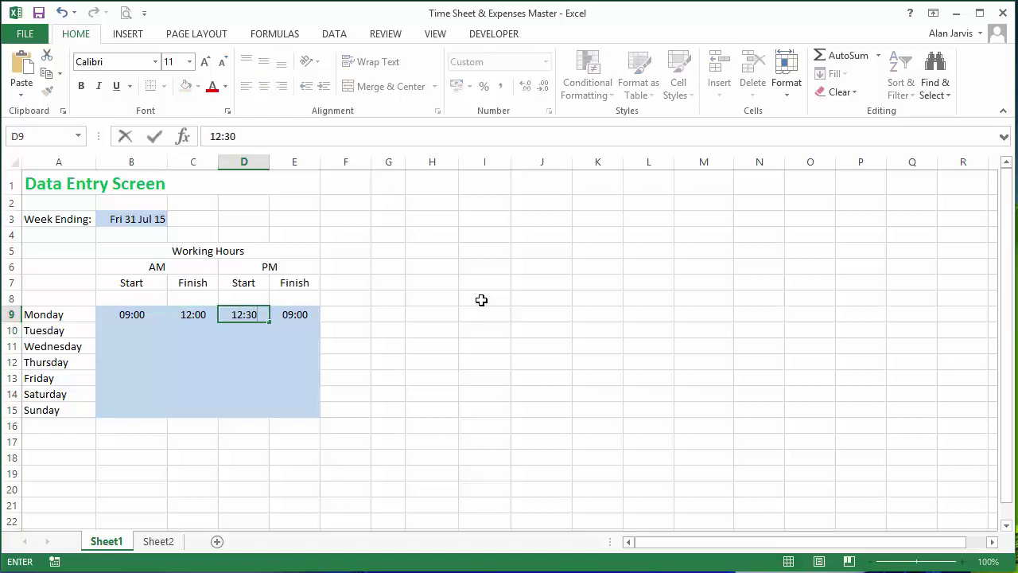
key("Return")
- Enter 17:00 as Monday's PM finish time in E9
key("Up")
key("Tab")
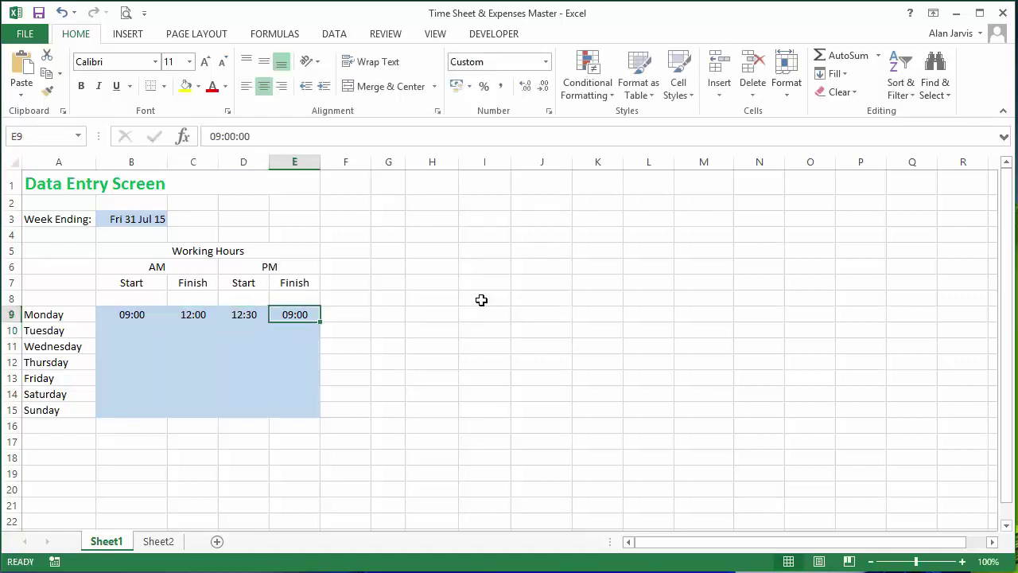
key("F2")
type("17:")
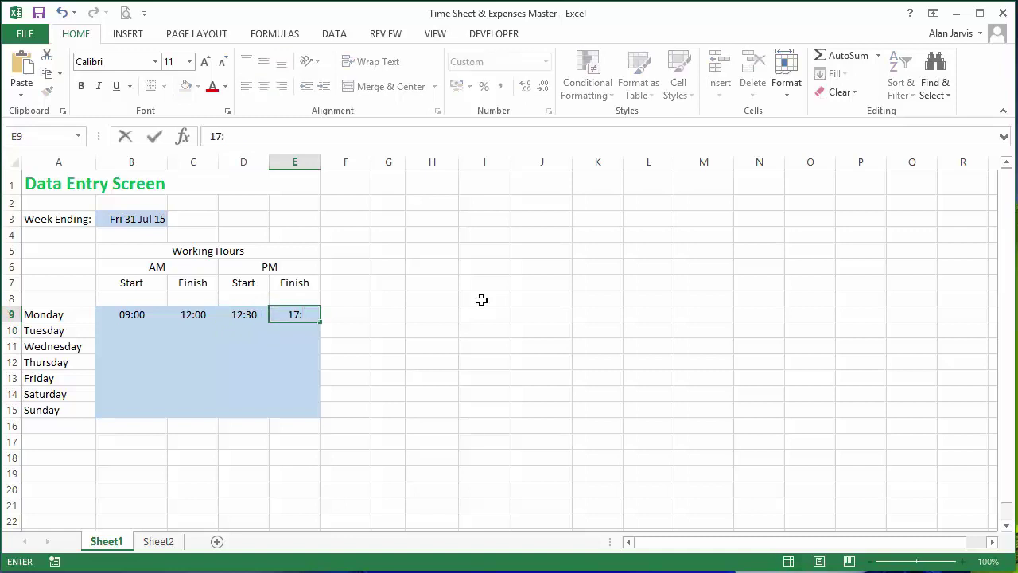
type("00")
key("Return")
- Fill Monday's four times in B9:E9 down through Friday's row 13
key("Up")
key("Left")
key("Left")
key("Left")
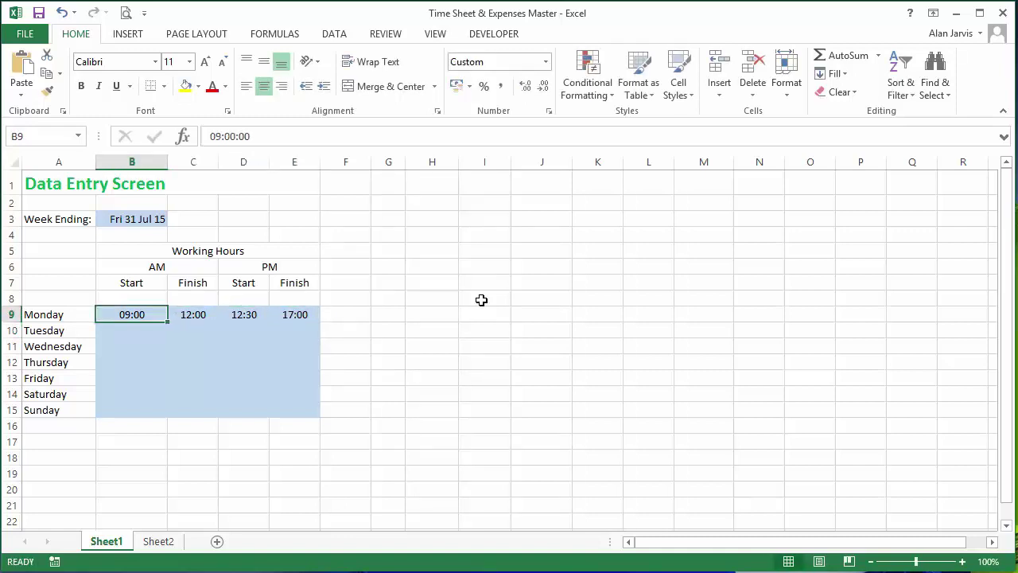
key("shift+Right")
key("shift+Right")
key("shift+Right")
key("shift+Down")
key("shift+Down")
key("shift+Down")
key("shift+Down")
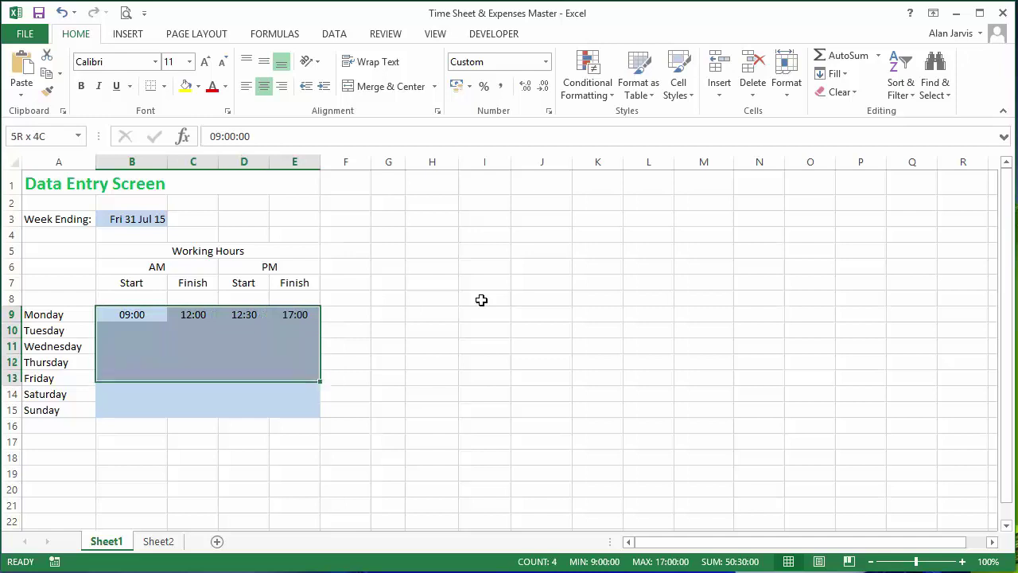
key("ctrl+d")
- Select Saturday's AM start cell, B14
key("Down")
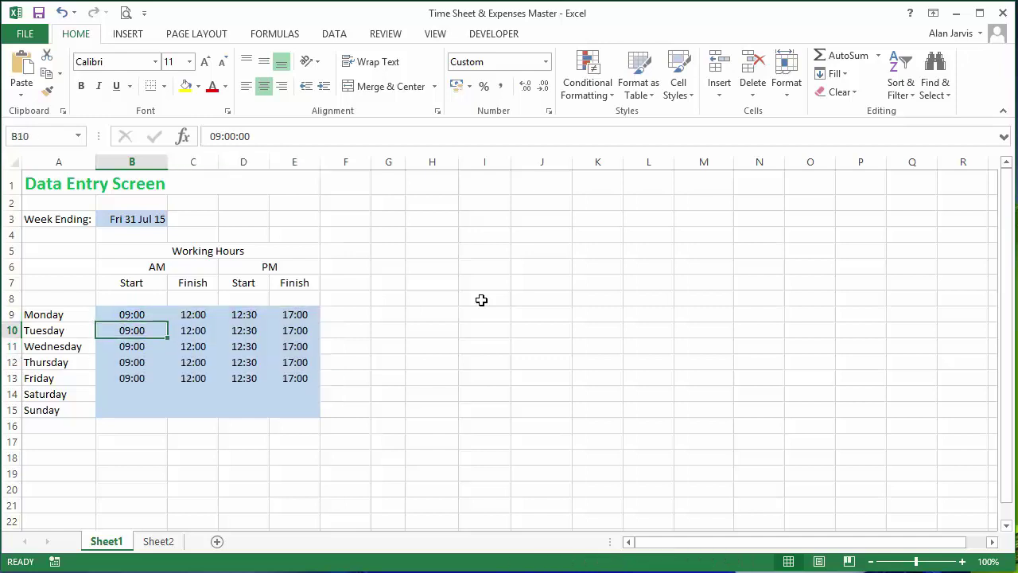
key("Down")
key("Down")
key("Down")
key("Down")
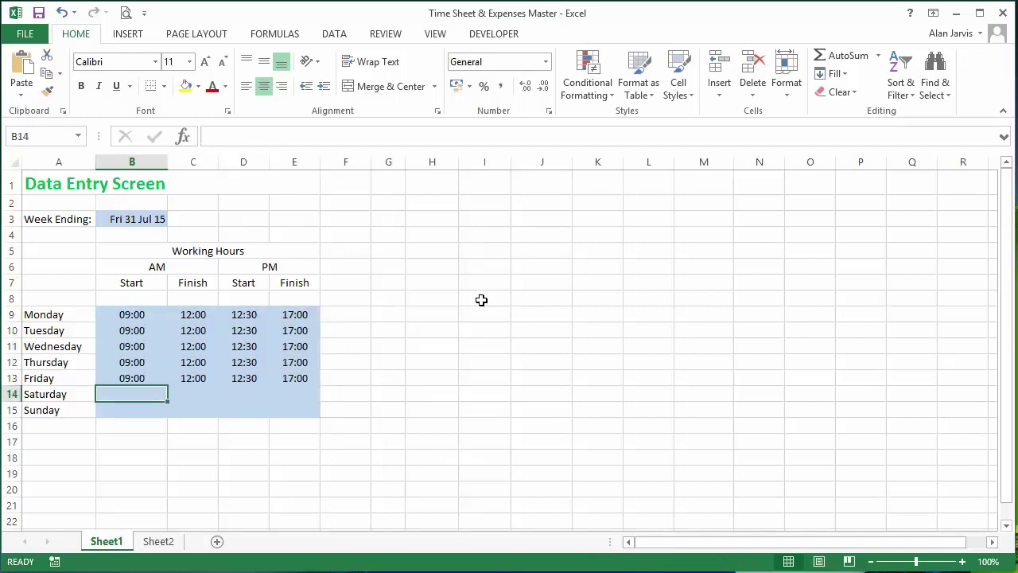